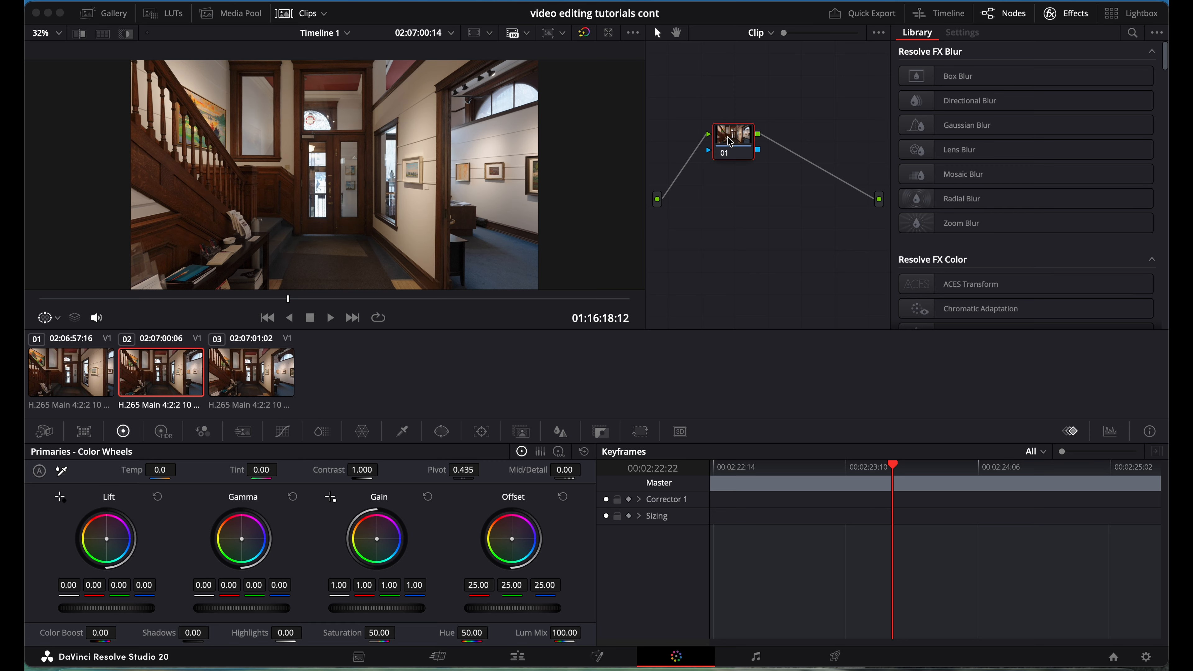
# Check the clip on the Edit page, return to the Color page, and shift node 01 slightly up and over in the node graph
pyautogui.moveTo(731, 142)
pyautogui.mouseDown()
pyautogui.moveTo(763, 136)
pyautogui.moveTo(725, 163)
pyautogui.moveTo(719, 155)
pyautogui.moveTo(736, 175)
pyautogui.moveTo(699, 178)
pyautogui.moveTo(725, 156)
pyautogui.mouseUp()
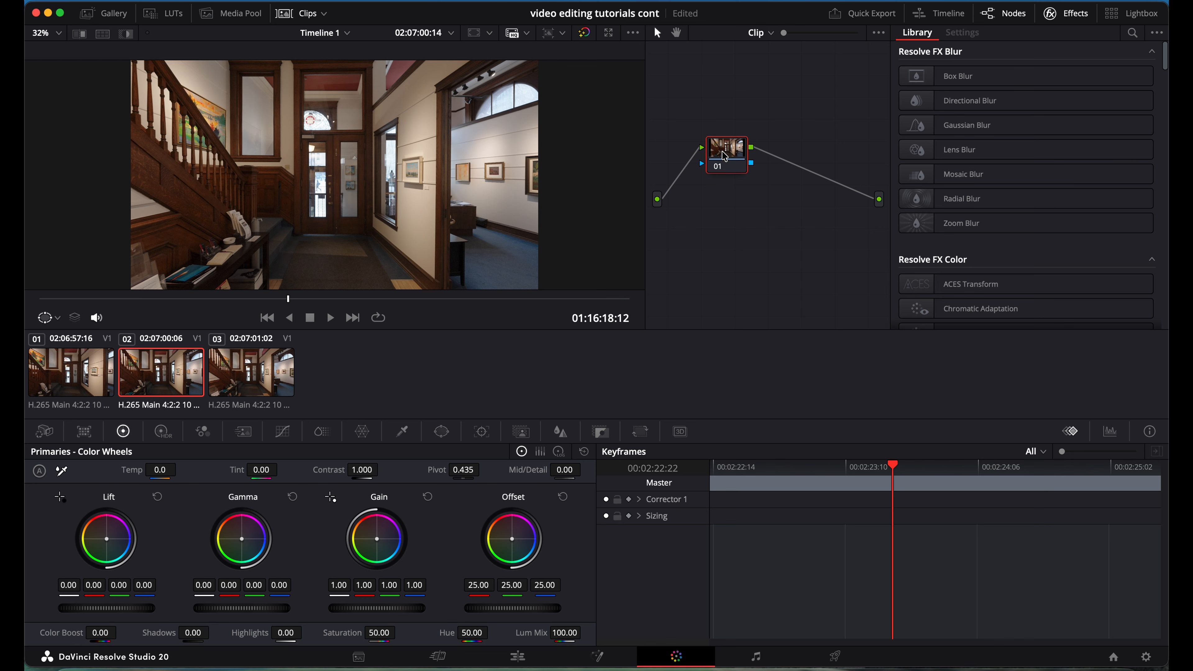
pyautogui.moveTo(724, 157)
pyautogui.mouseDown()
pyautogui.moveTo(774, 122)
pyautogui.moveTo(738, 130)
pyautogui.moveTo(737, 146)
pyautogui.mouseUp()
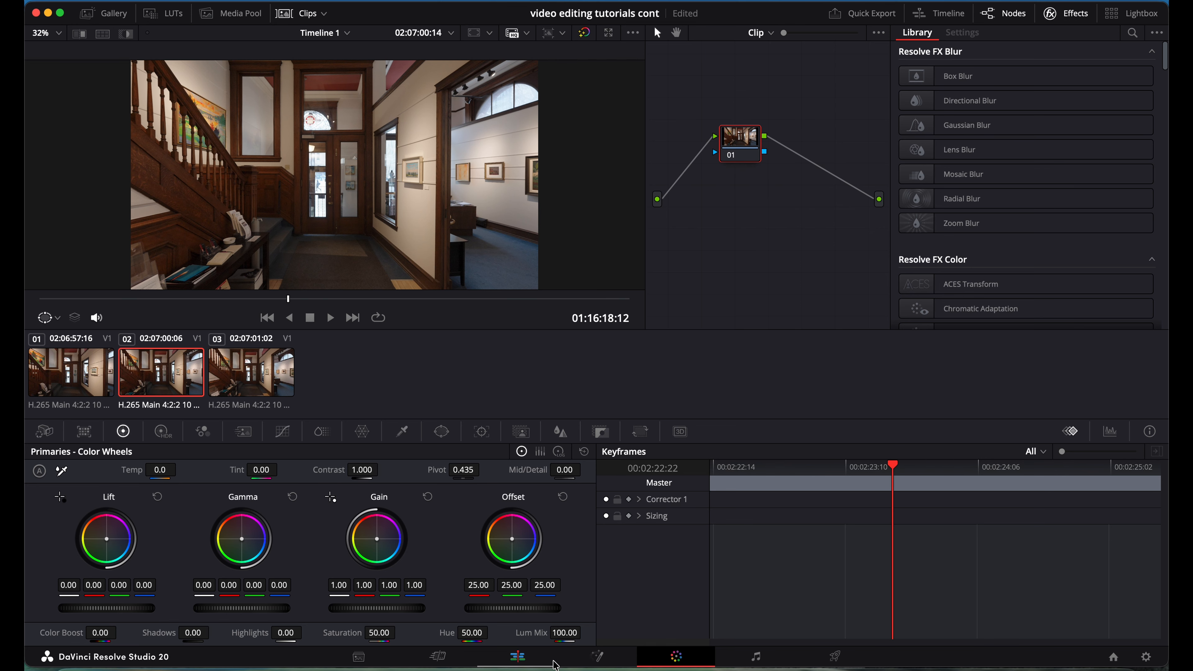
pyautogui.click(522, 660)
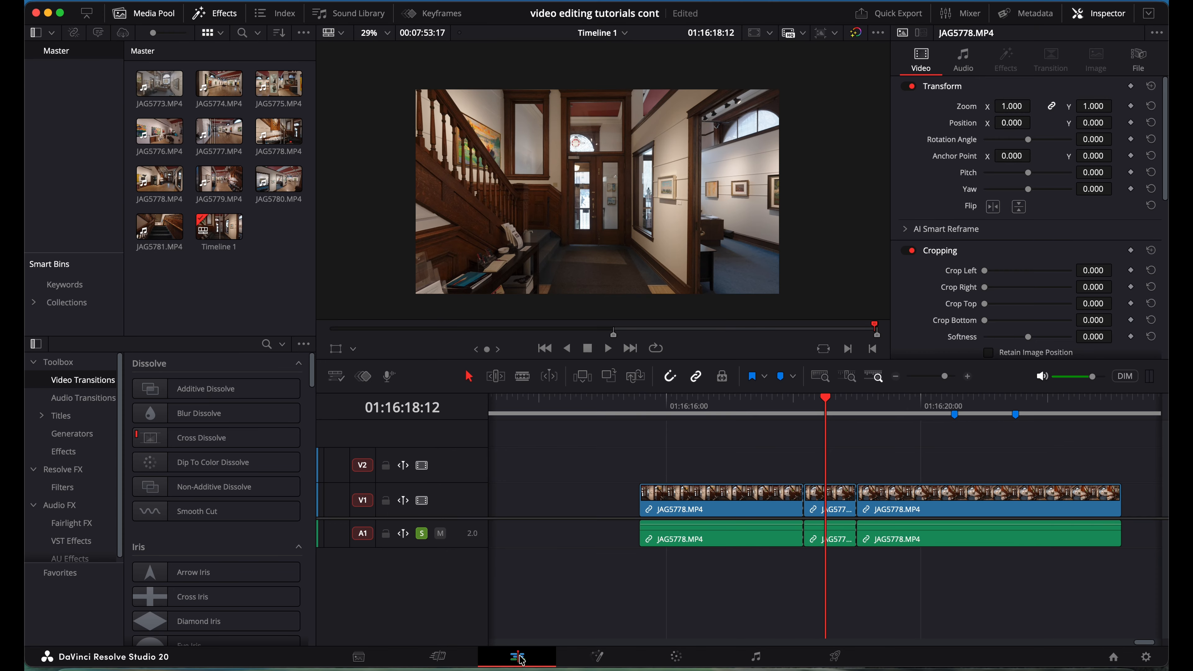
pyautogui.click(677, 657)
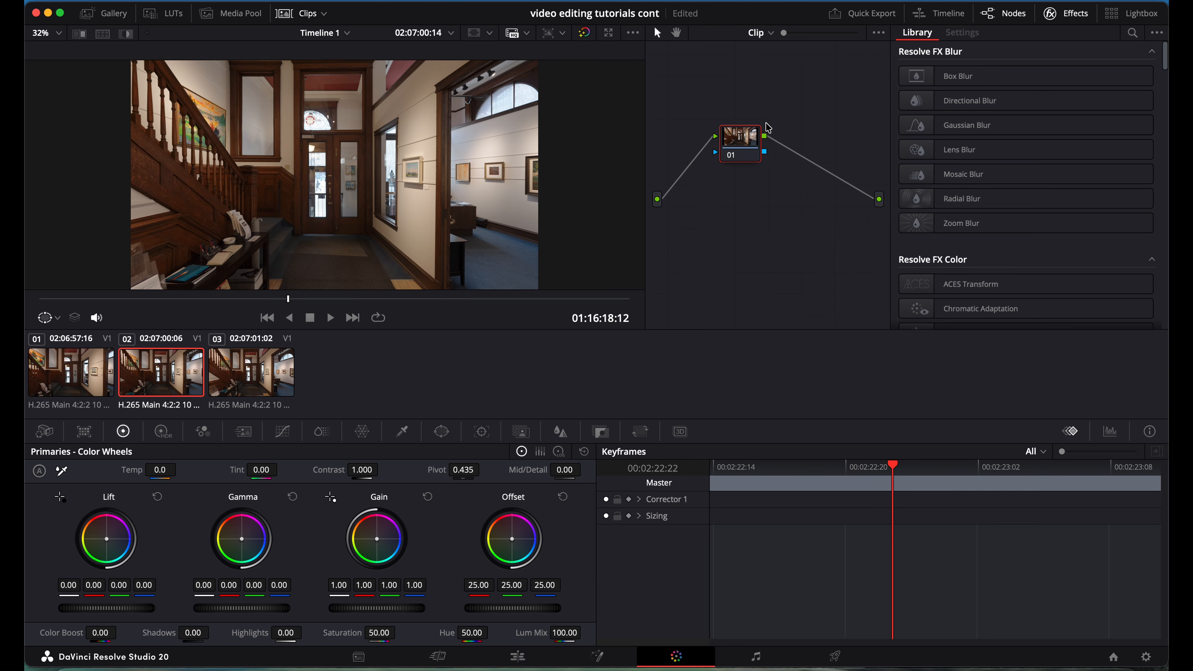
pyautogui.moveTo(743, 141); pyautogui.dragTo(754, 136)
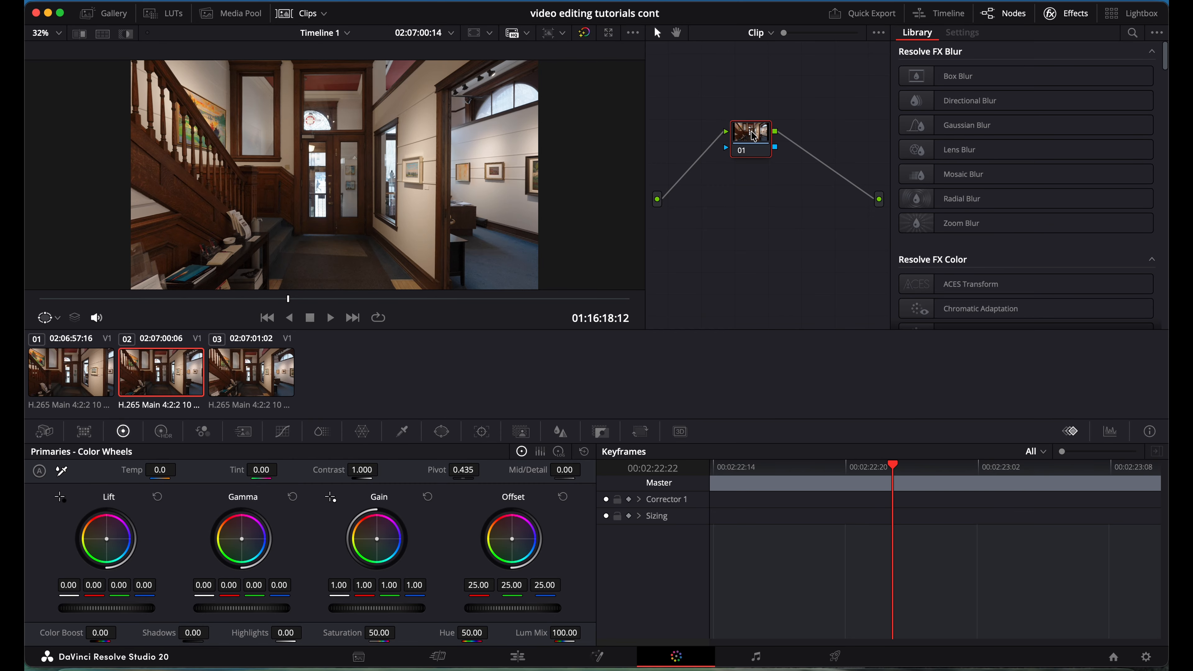
pyautogui.moveTo(753, 136); pyautogui.dragTo(753, 130)
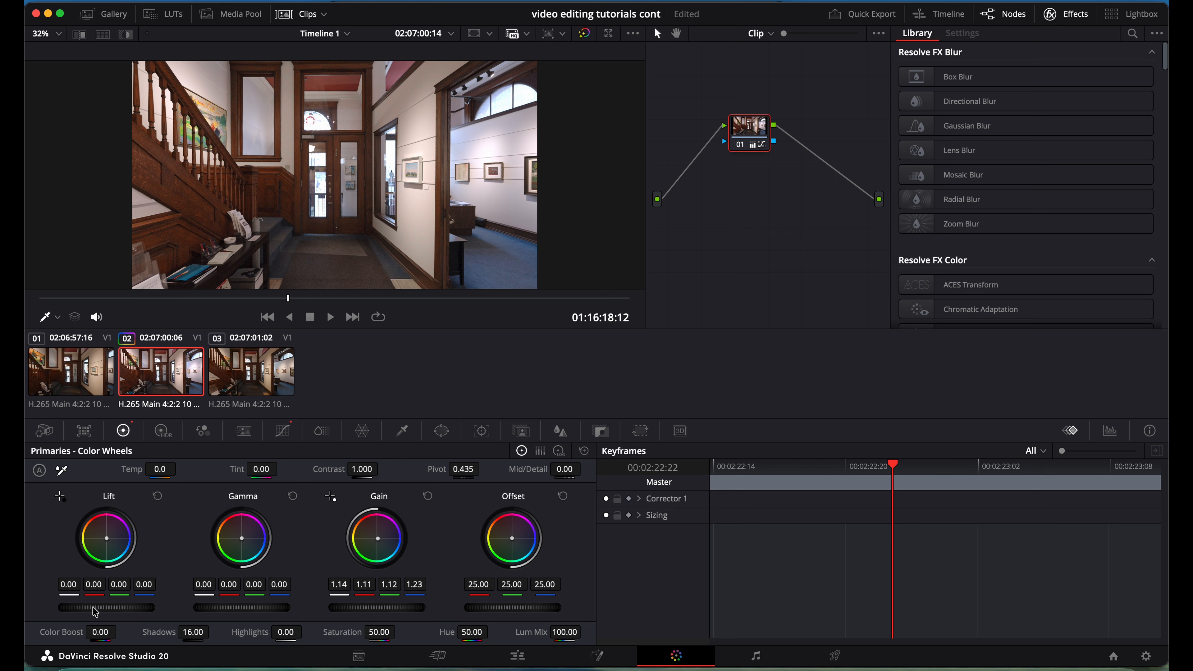
# Try brightening the shot with the Lift, Gamma and Gain master wheels, resetting each, and raise the Offset to 32.15
pyautogui.moveTo(96, 610); pyautogui.dragTo(127, 611)
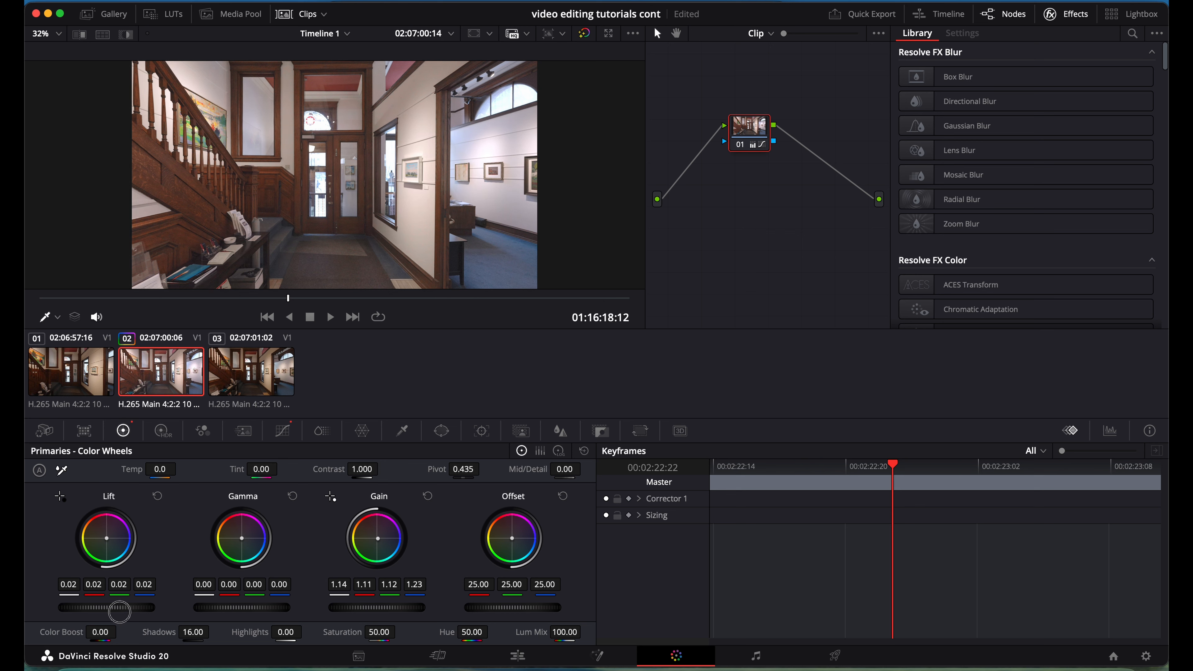
pyautogui.click(158, 496)
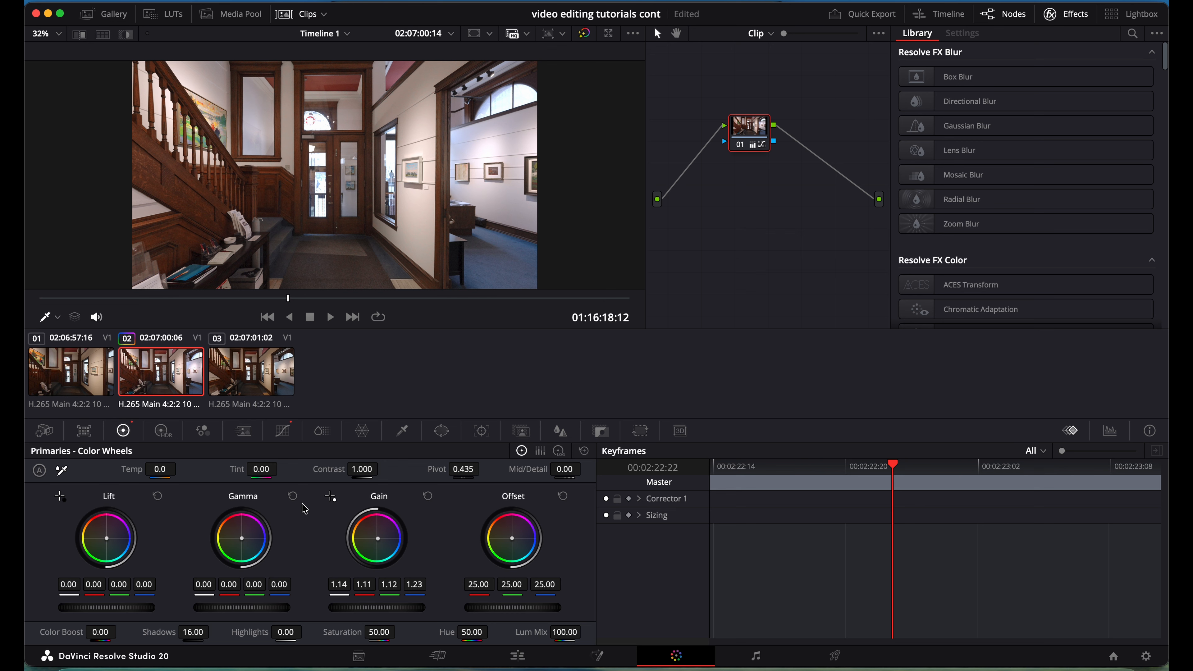
pyautogui.moveTo(234, 613); pyautogui.dragTo(270, 610)
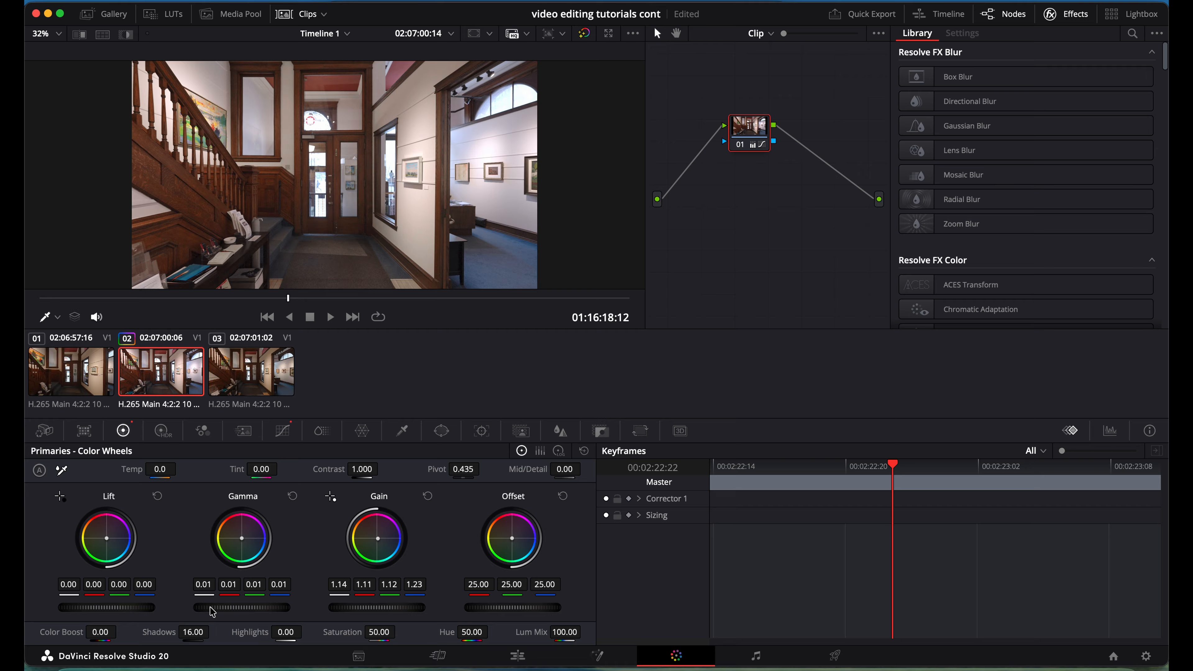
pyautogui.click(293, 496)
pyautogui.moveTo(377, 610); pyautogui.dragTo(397, 608)
pyautogui.click(428, 496)
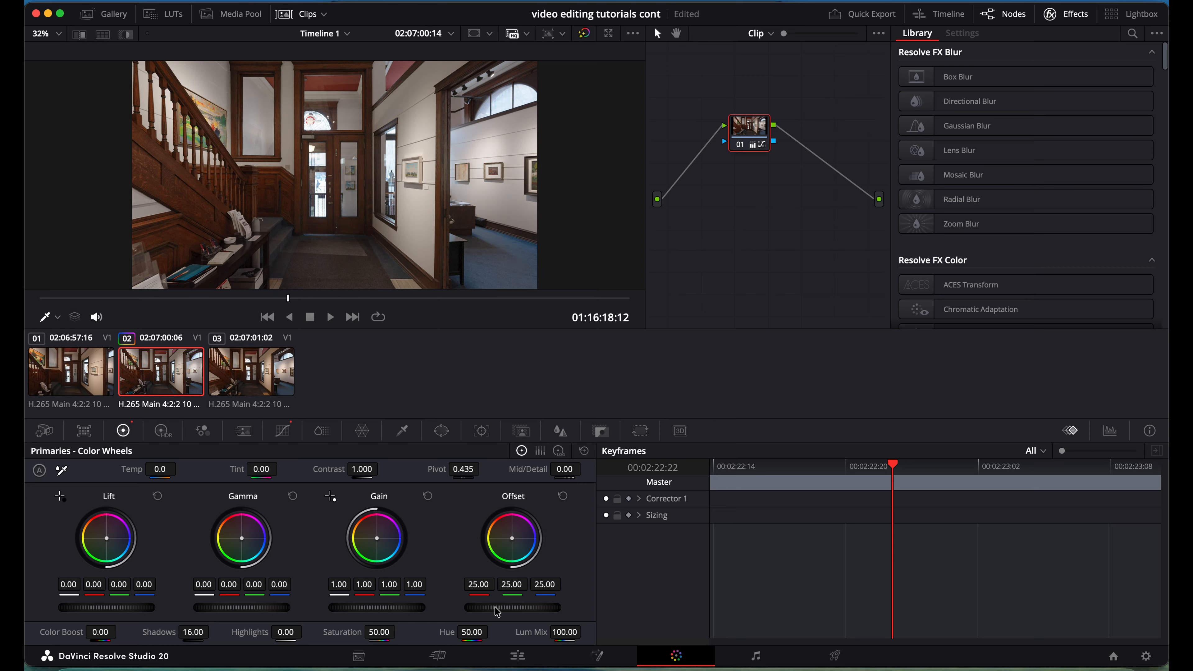
pyautogui.moveTo(498, 611); pyautogui.dragTo(560, 611)
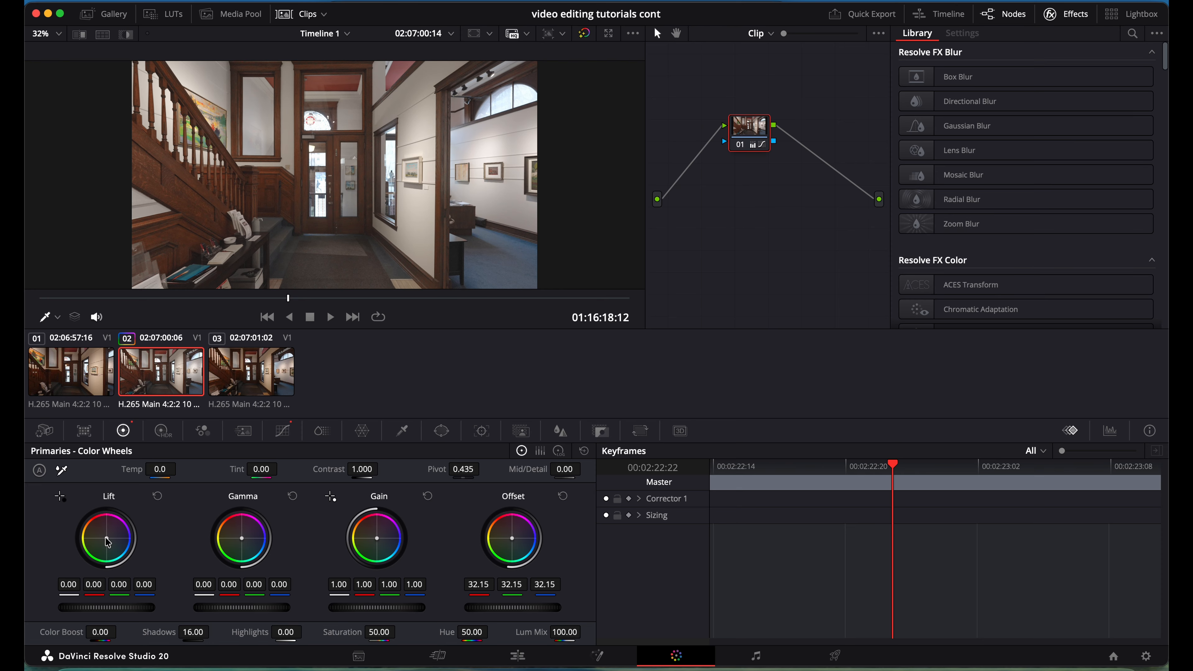
# Try shifting the colour balance of the Lift, Gamma, Gain and Offset wheels, and reset all four wheels
pyautogui.moveTo(106, 539); pyautogui.dragTo(99, 534)
pyautogui.moveTo(243, 542); pyautogui.dragTo(242, 539)
pyautogui.moveTo(379, 540); pyautogui.dragTo(380, 538)
pyautogui.moveTo(513, 543)
pyautogui.mouseDown()
pyautogui.moveTo(504, 517)
pyautogui.moveTo(510, 531)
pyautogui.mouseUp()
pyautogui.click(563, 496)
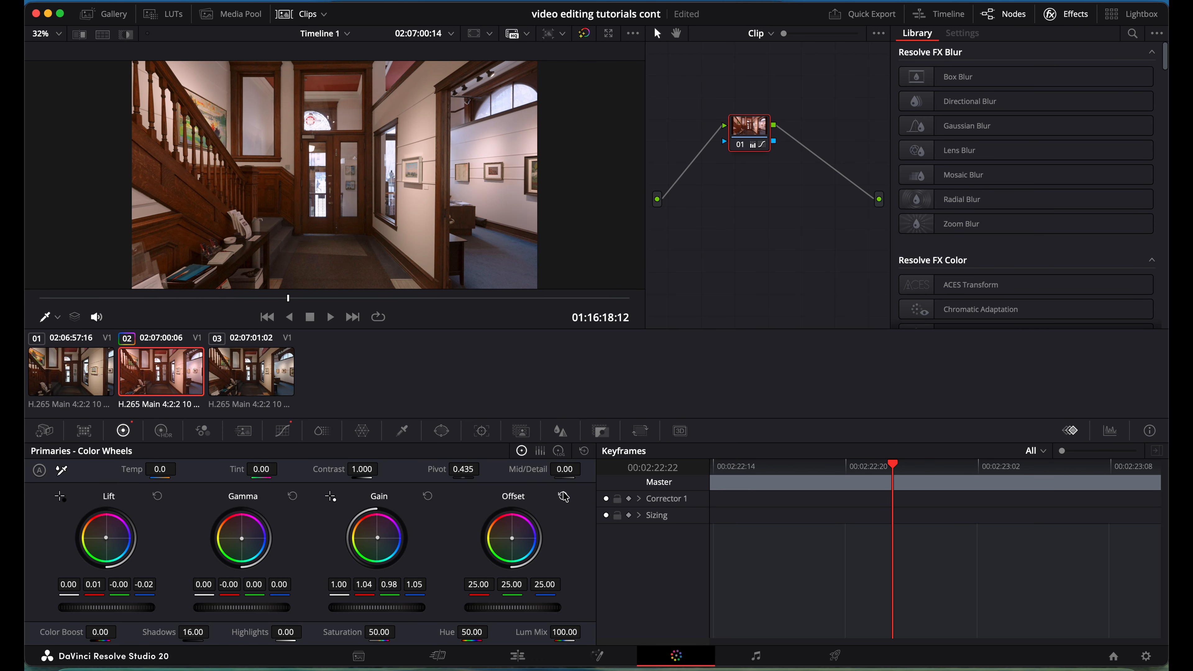
pyautogui.click(427, 496)
pyautogui.click(292, 497)
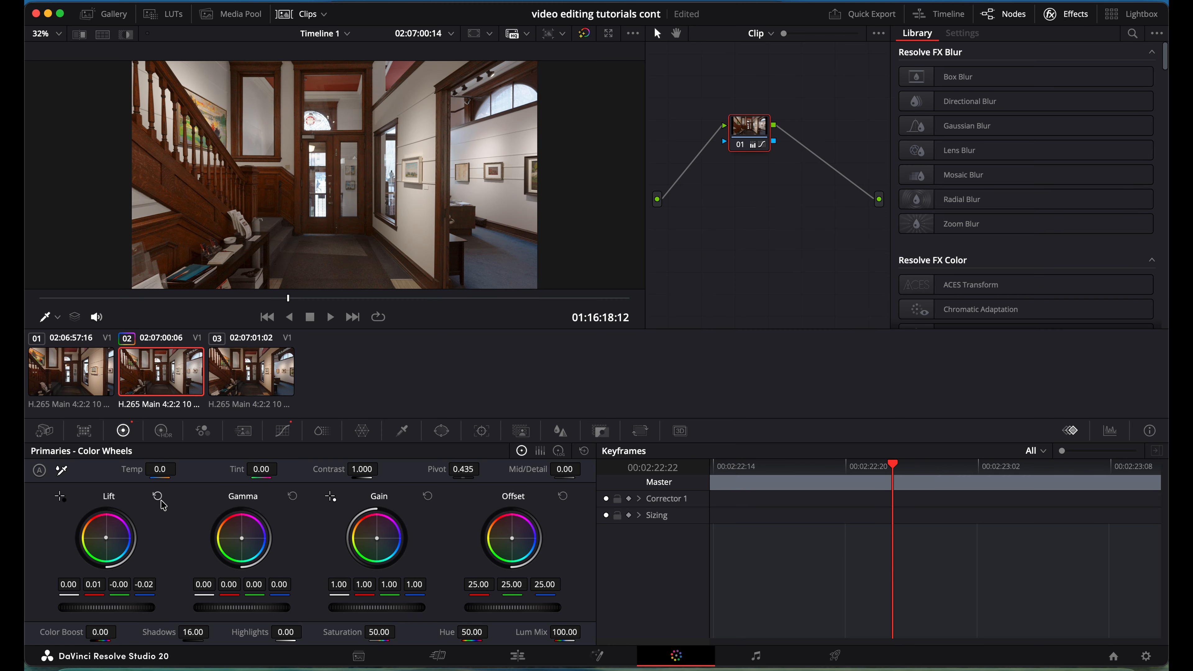
pyautogui.click(157, 496)
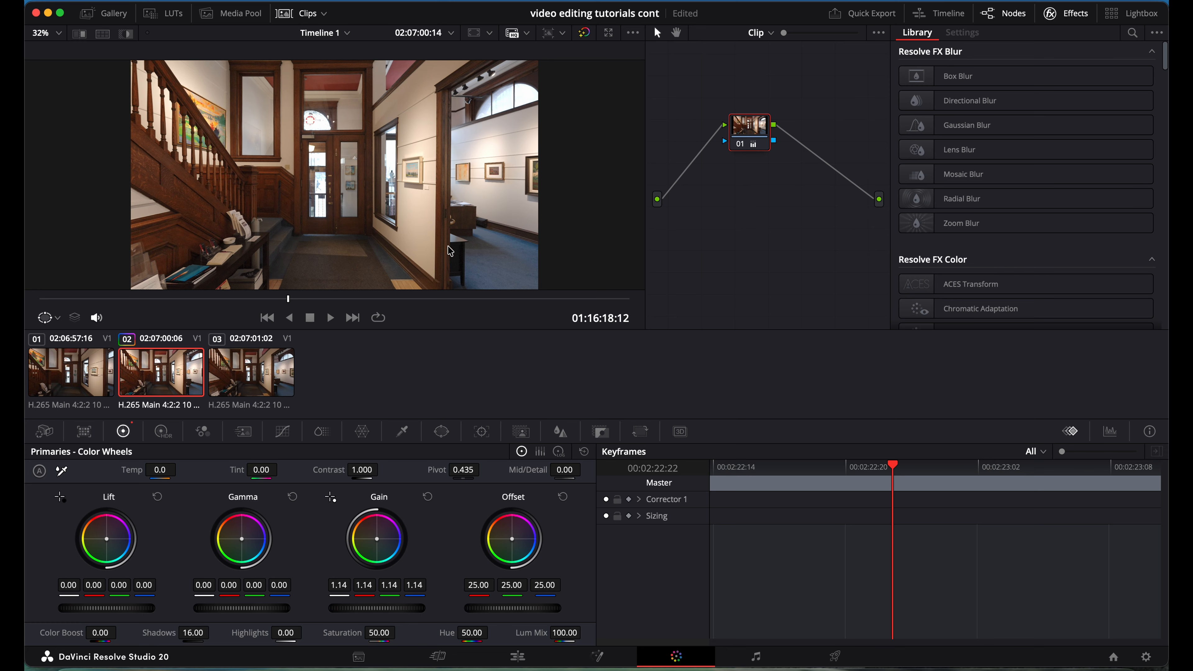
# Compare the image before and after grading by disabling and re-enabling node 01, and by bypassing and restoring all grades
pyautogui.click(740, 147)
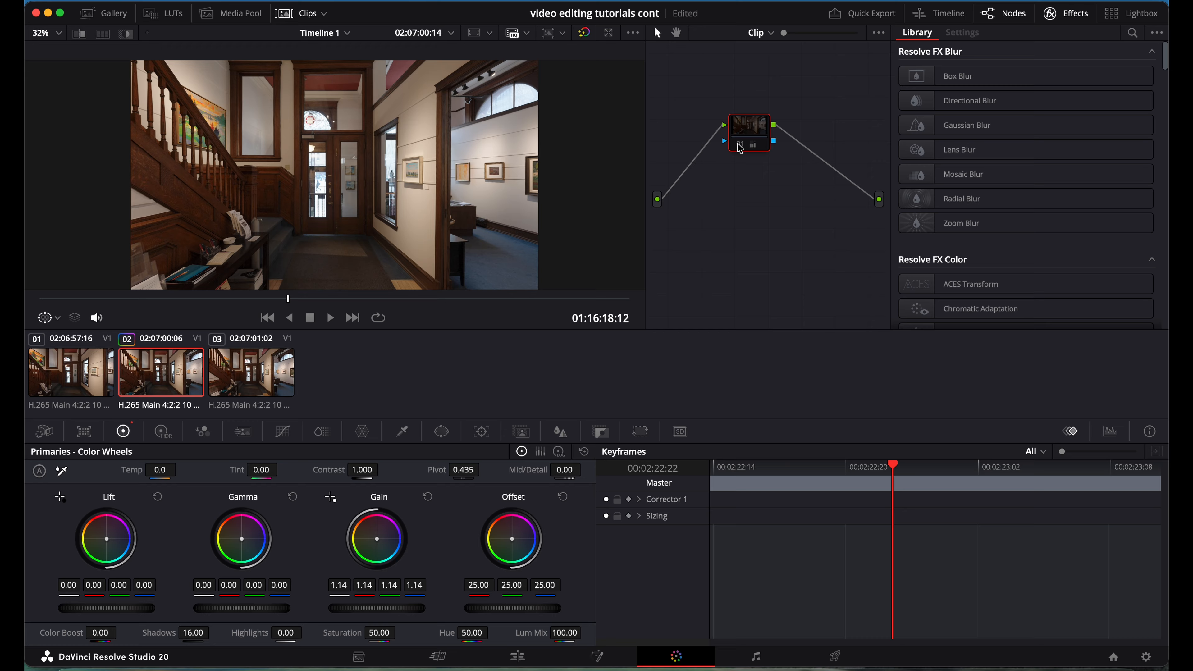
pyautogui.click(740, 147)
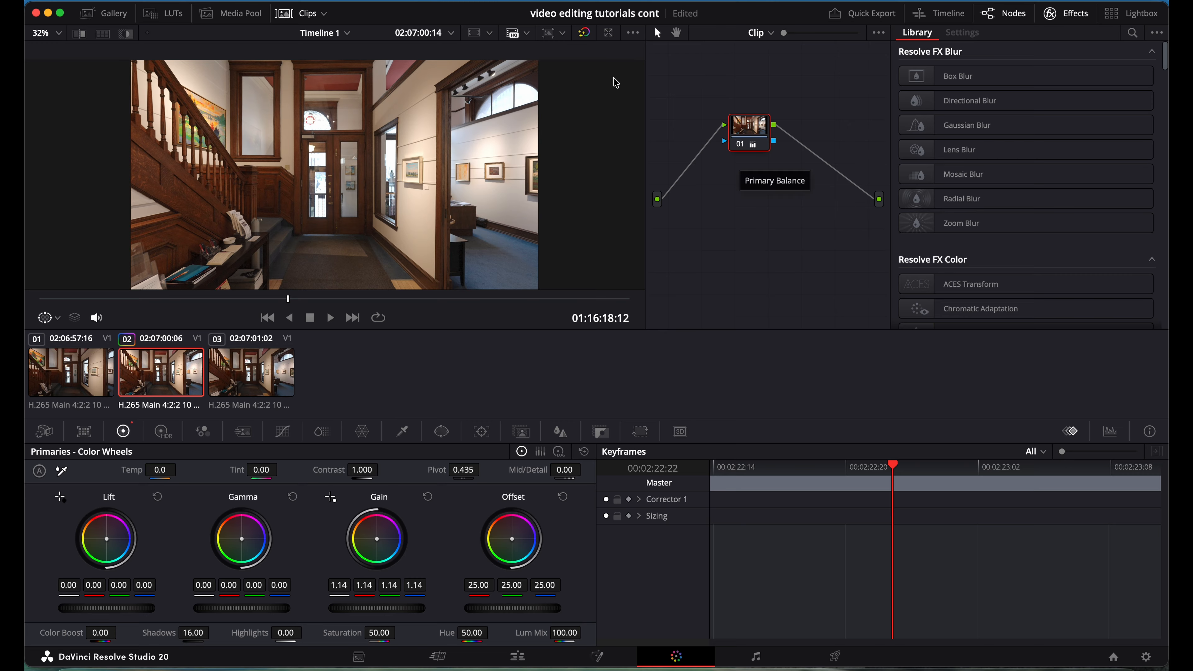
pyautogui.click(585, 34)
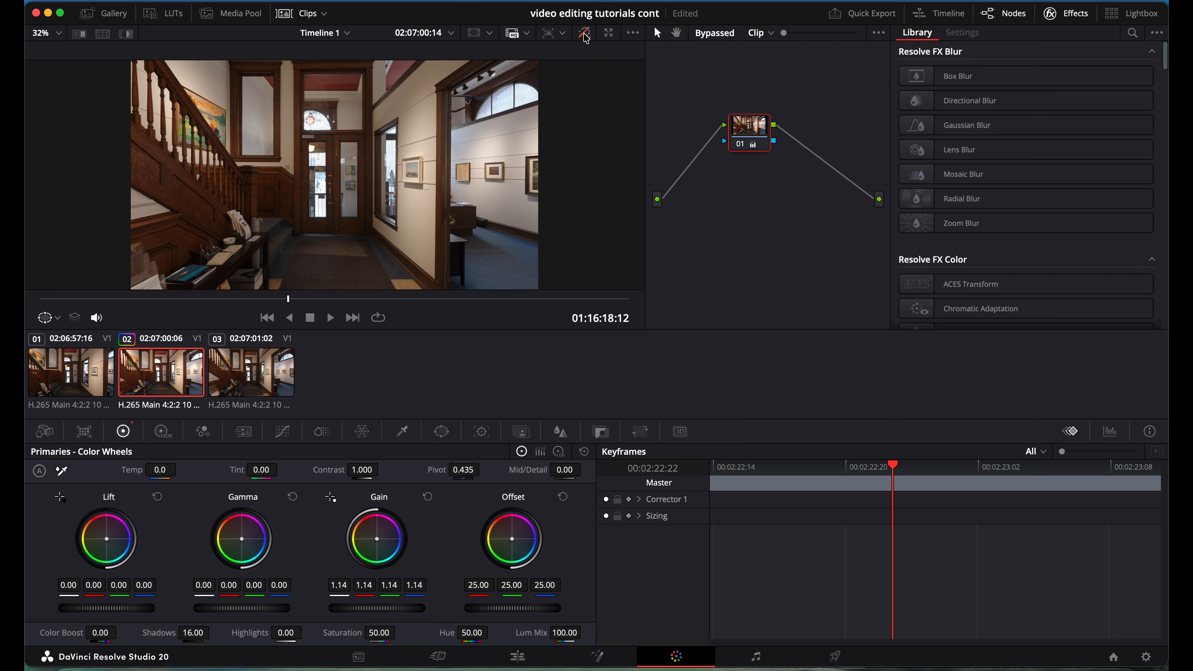
pyautogui.click(586, 38)
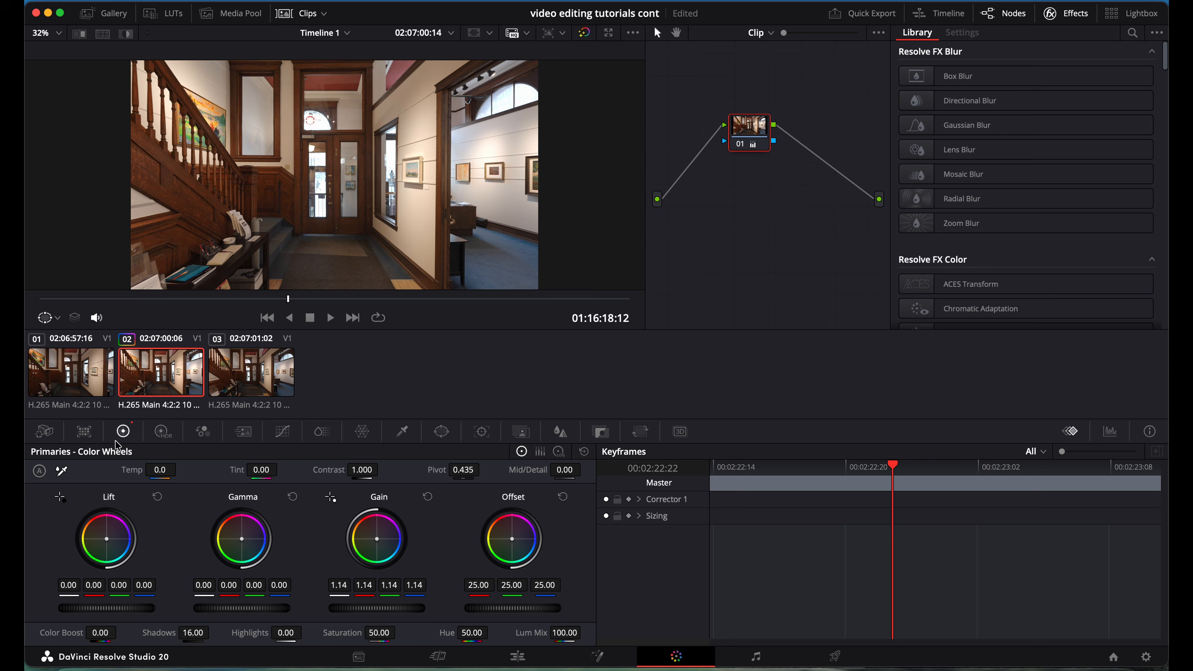
# Try the white balance picker on the white wall of the far gallery room, and undo the correction
pyautogui.click(64, 474)
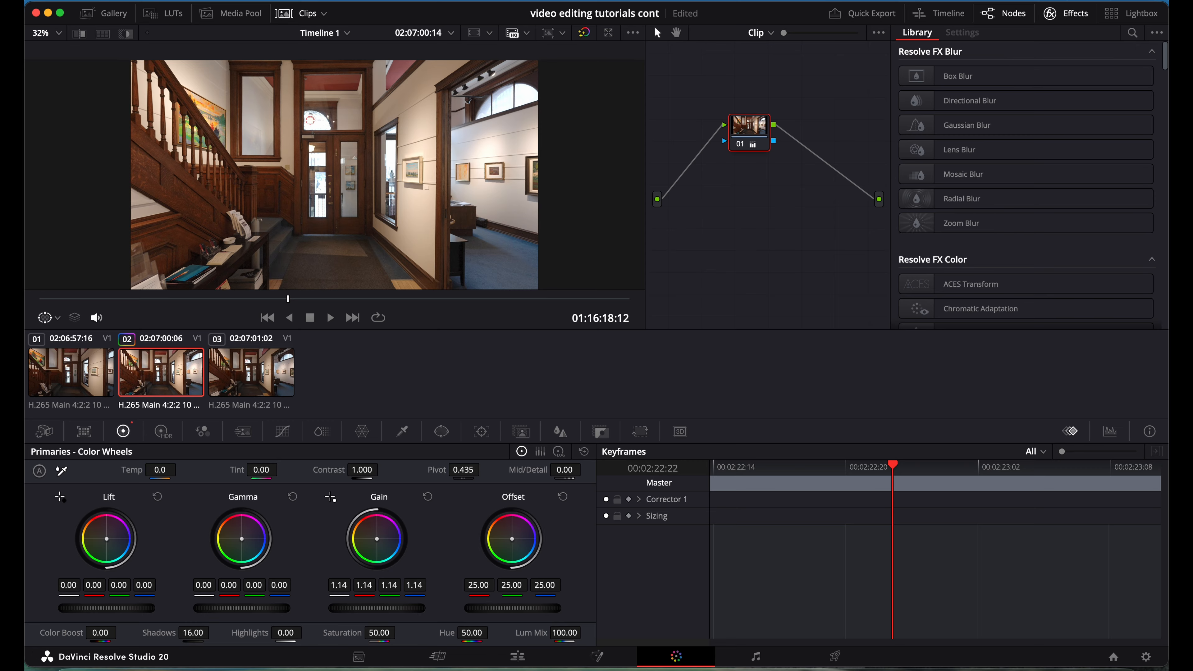
pyautogui.click(467, 146)
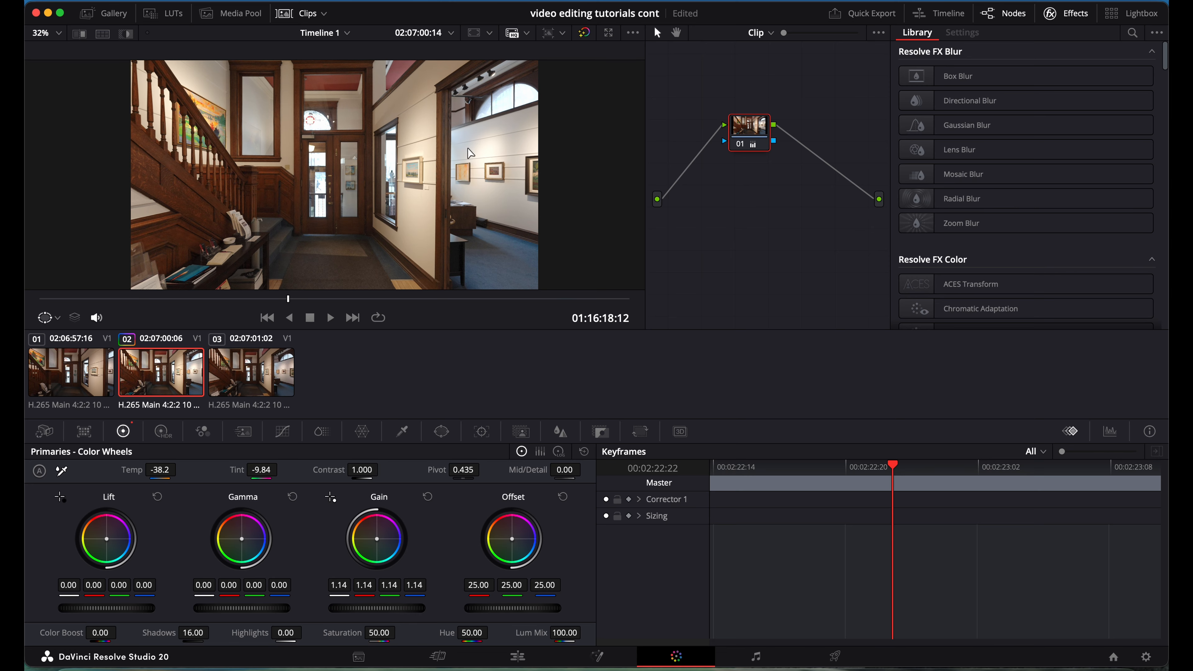
pyautogui.press('super+z')
# Try the white balance picker on the near hallway wall and a Temp of -350, reverting both
pyautogui.click(62, 472)
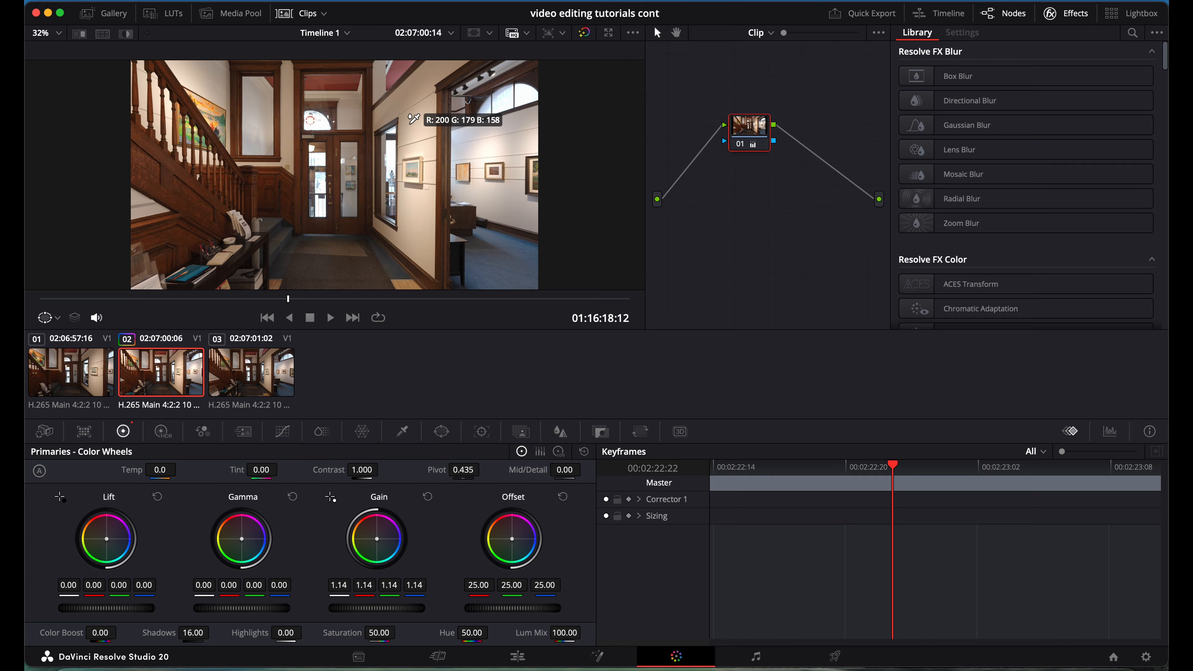
pyautogui.click(409, 124)
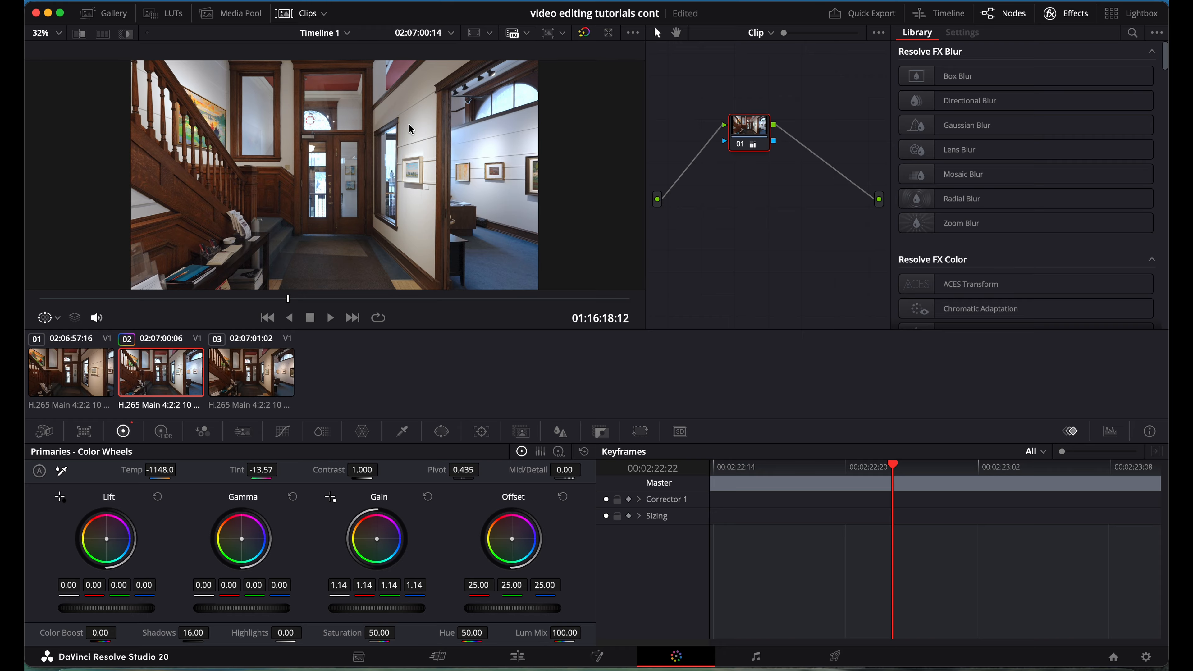
pyautogui.press('super+z')
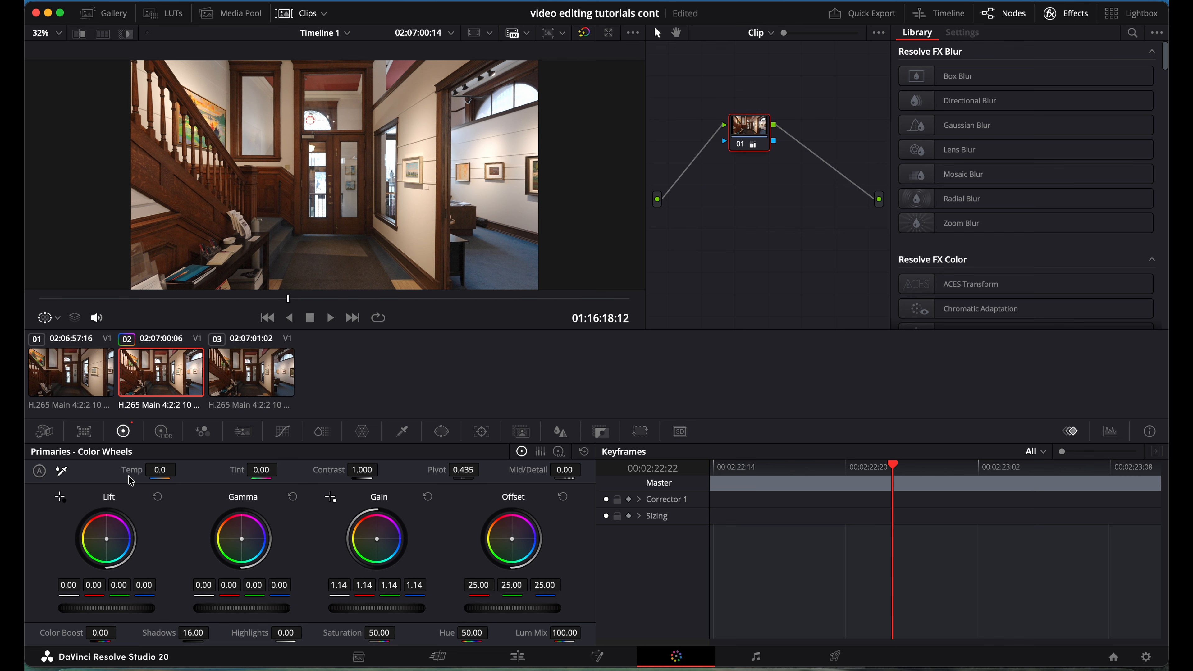
pyautogui.moveTo(131, 471)
pyautogui.mouseDown()
pyautogui.moveTo(160, 470)
pyautogui.moveTo(110, 470)
pyautogui.mouseUp()
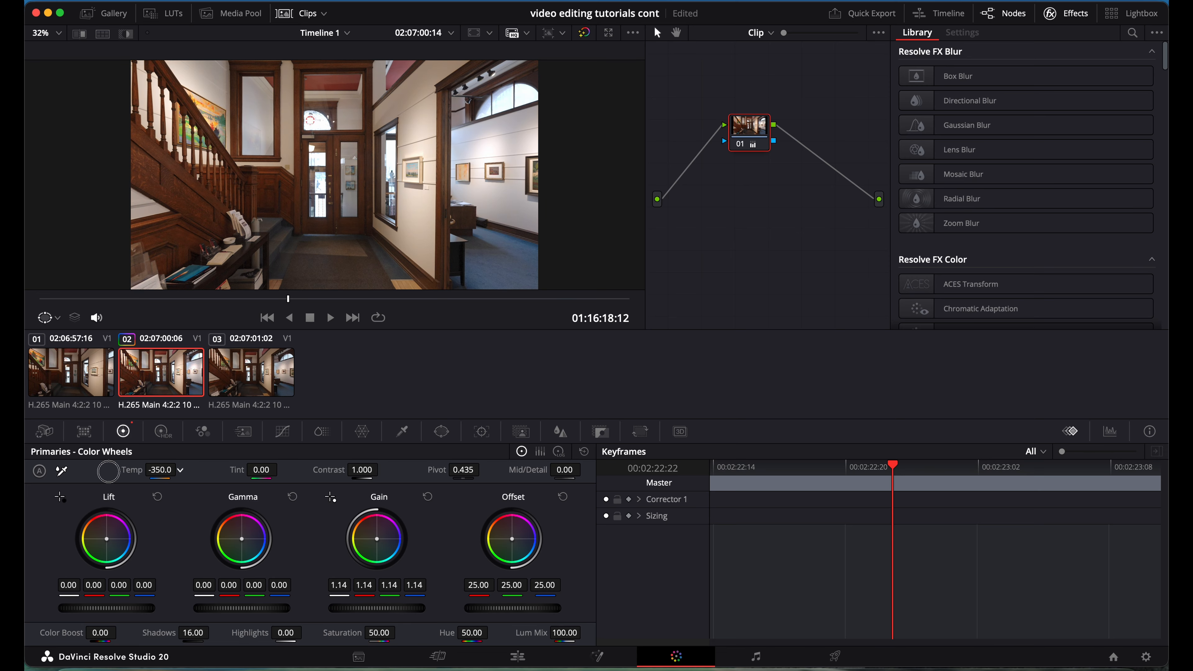
pyautogui.doubleClick(133, 472)
# Shift the Gain colour balance toward blue, to red 1.11, green 1.12 and blue 1.23, and compare with node 01 off and on
pyautogui.click(376, 538)
pyautogui.moveTo(377, 538); pyautogui.dragTo(394, 544)
pyautogui.moveTo(395, 543); pyautogui.dragTo(388, 542)
pyautogui.moveTo(388, 542); pyautogui.dragTo(390, 541)
pyautogui.moveTo(390, 542); pyautogui.dragTo(390, 542)
pyautogui.moveTo(390, 543); pyautogui.dragTo(381, 542)
pyautogui.click(741, 147)
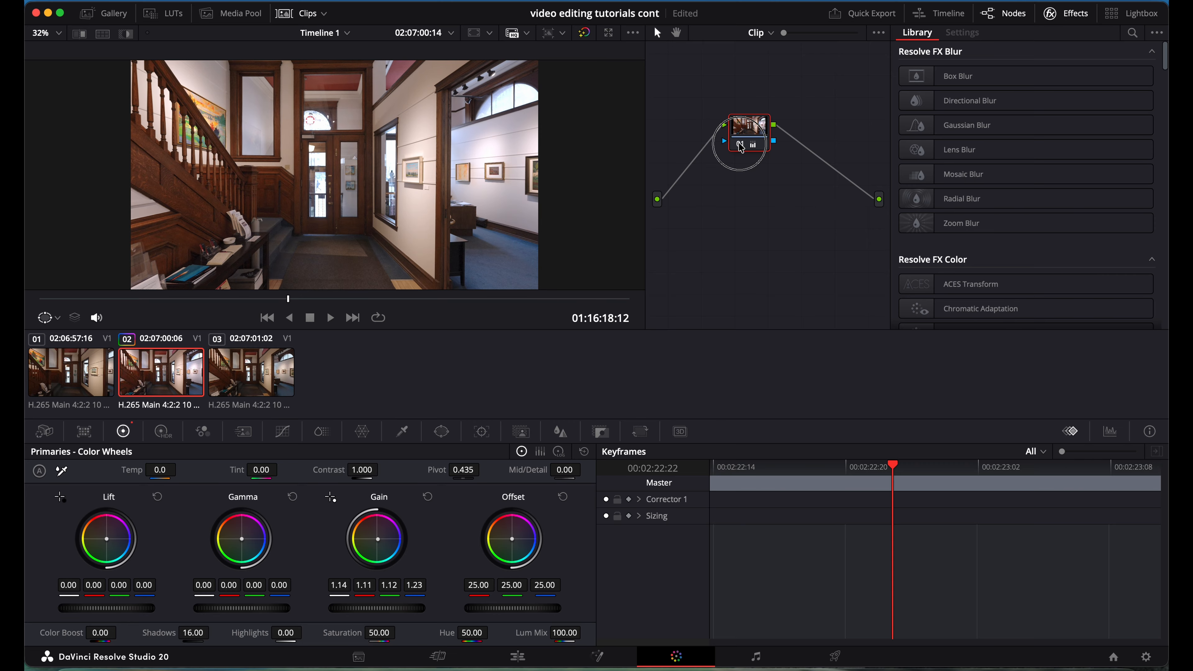
pyautogui.click(740, 147)
pyautogui.moveTo(241, 539); pyautogui.dragTo(241, 539)
# Shape a gentle S-curve on the linked custom curve, lowering the shadows and slightly raising the midtones and highlights
pyautogui.click(283, 433)
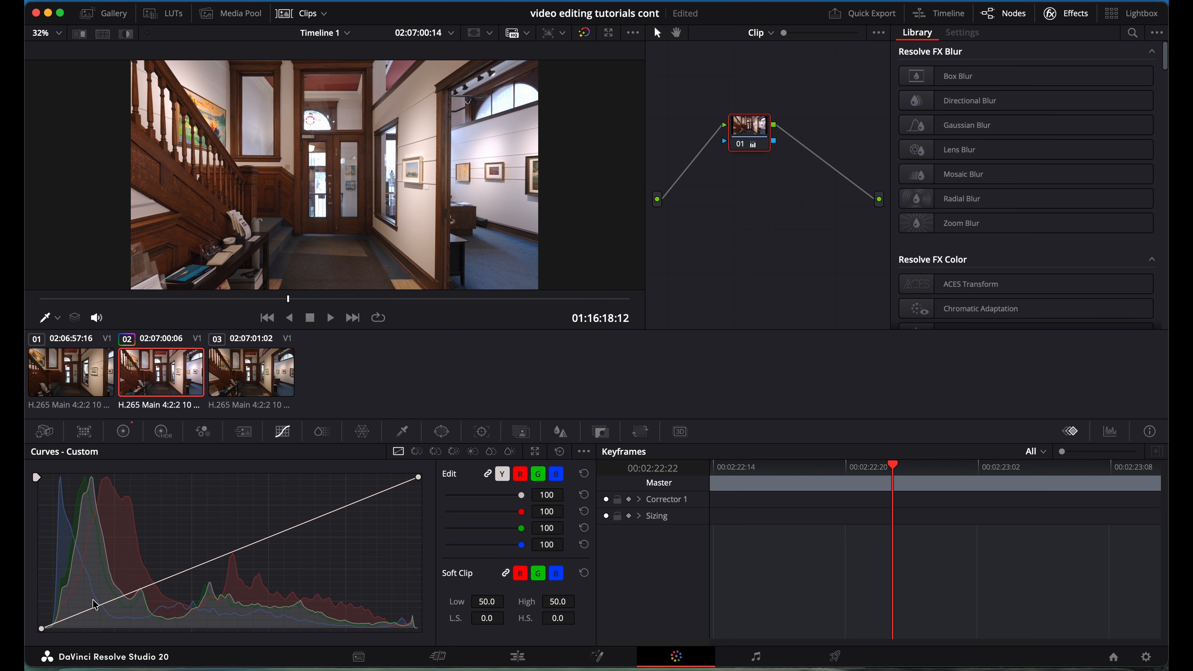
pyautogui.moveTo(97, 606); pyautogui.dragTo(99, 611)
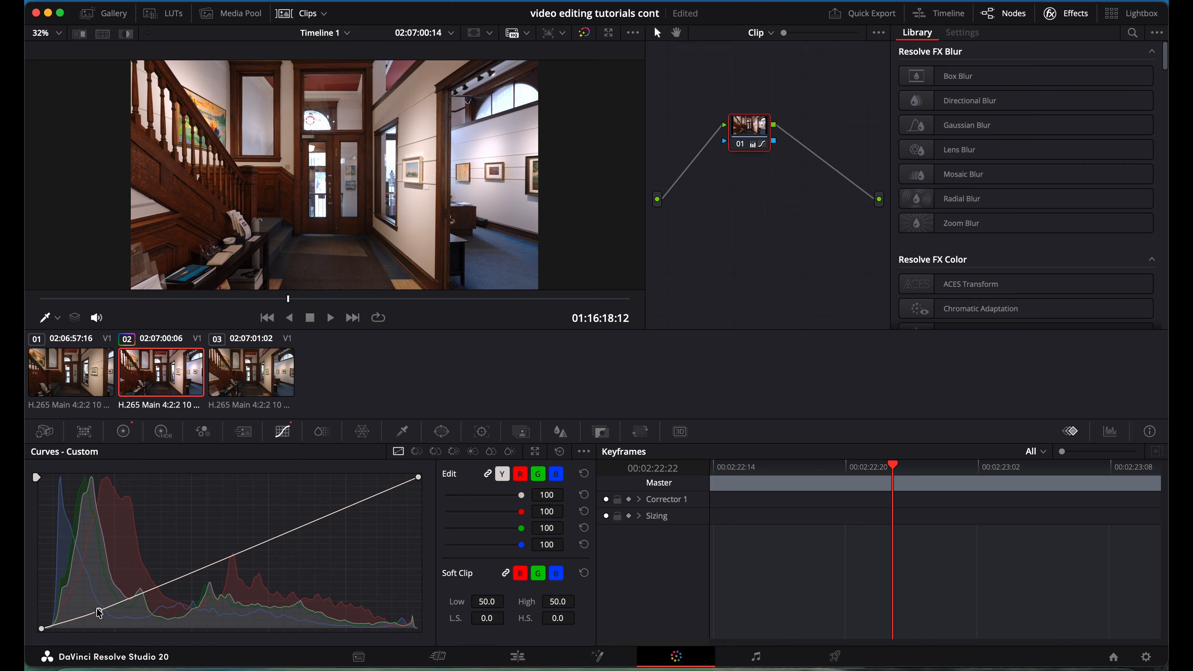
pyautogui.moveTo(240, 550); pyautogui.dragTo(237, 548)
pyautogui.moveTo(382, 490); pyautogui.dragTo(381, 487)
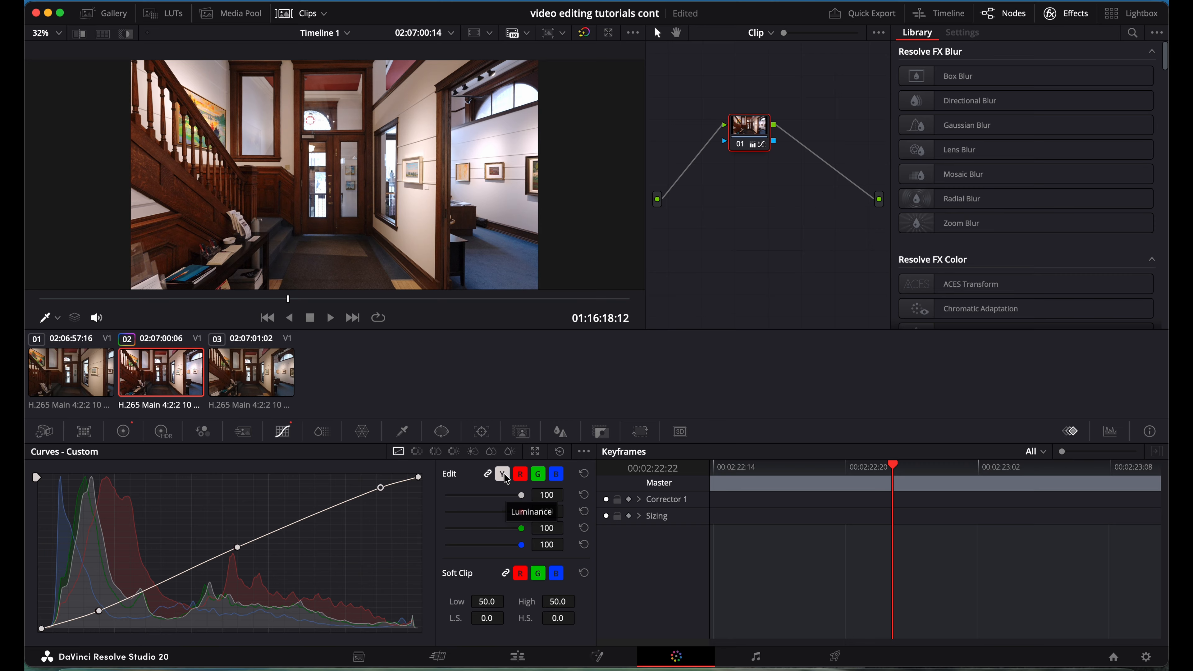
# Raise the highlight point of the red channel's curve slightly, and undo all the custom curve adjustments
pyautogui.click(520, 474)
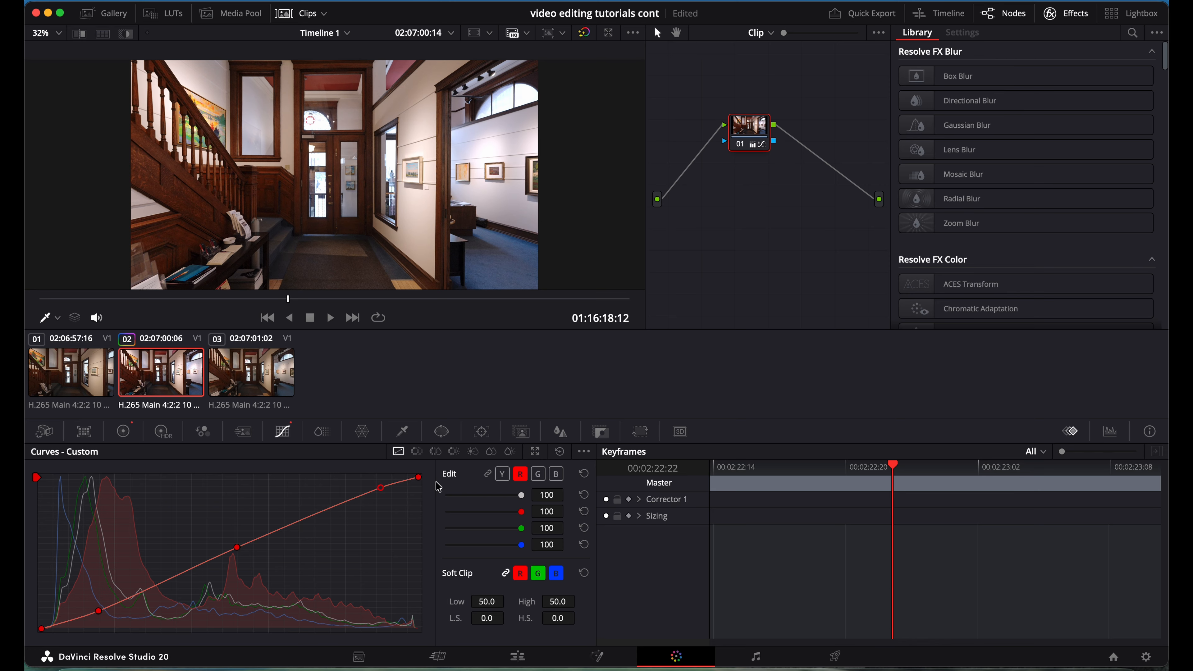
pyautogui.moveTo(383, 491); pyautogui.dragTo(379, 487)
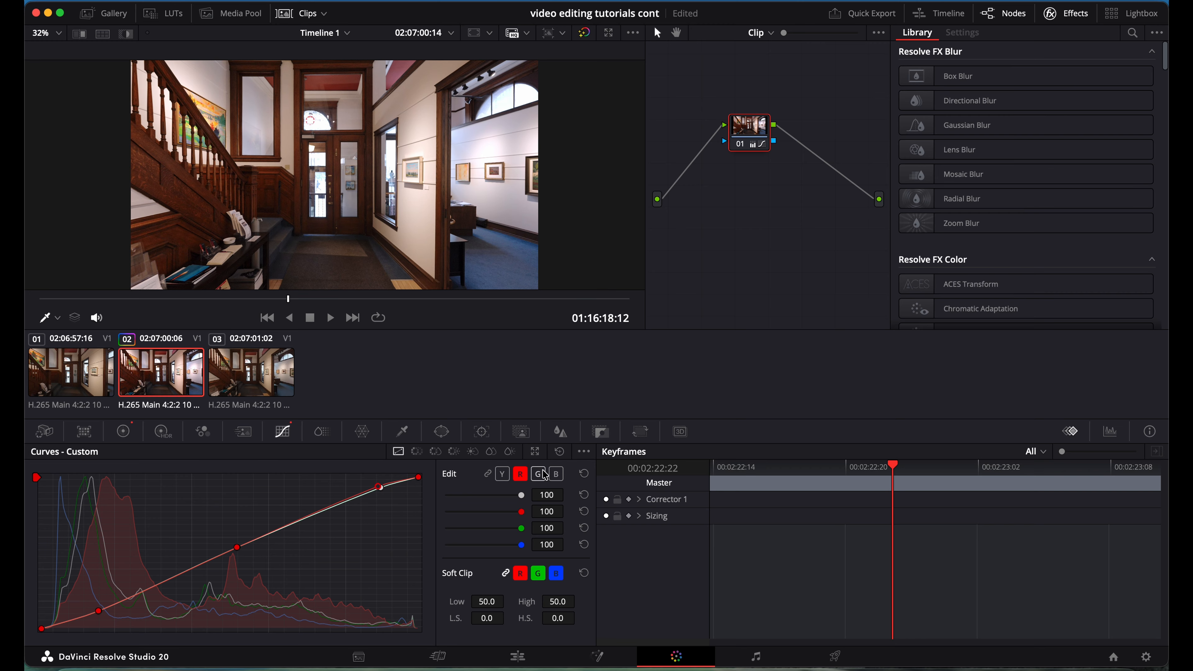
pyautogui.press('super+z')
pyautogui.press('super+z')
pyautogui.press('super+z')
pyautogui.press('super+z')
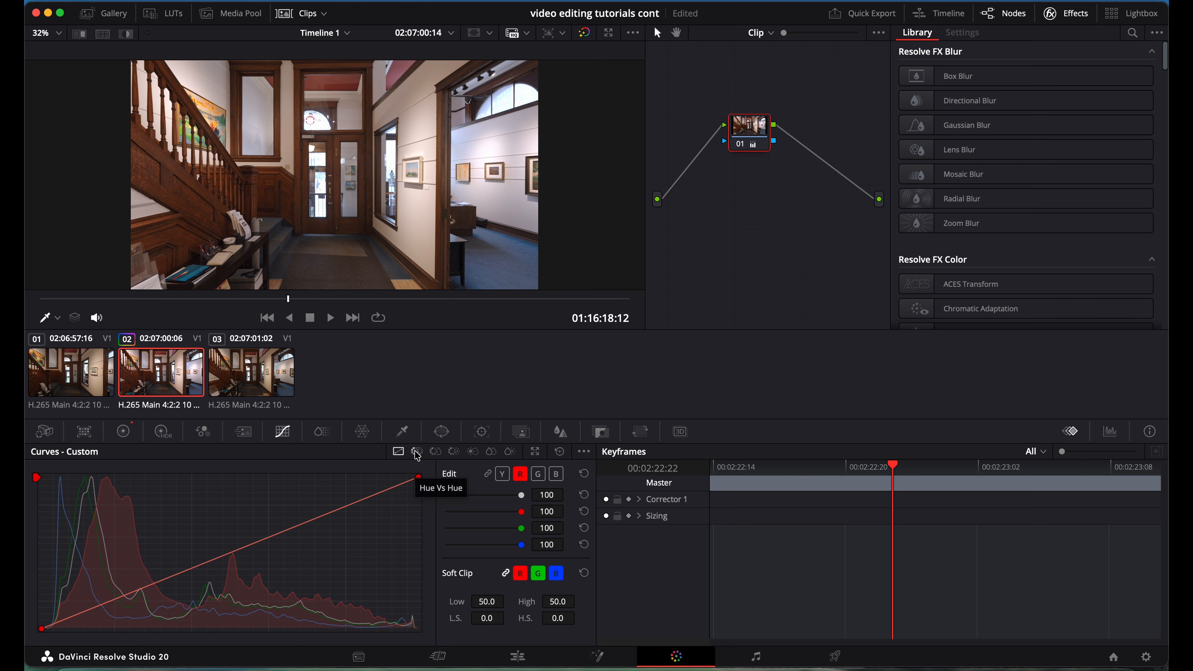
# Sample the near hallway wall's hue on the Hue Vs Sat curve and lower its saturation to 0.45 at input hue 283.33
pyautogui.click(435, 452)
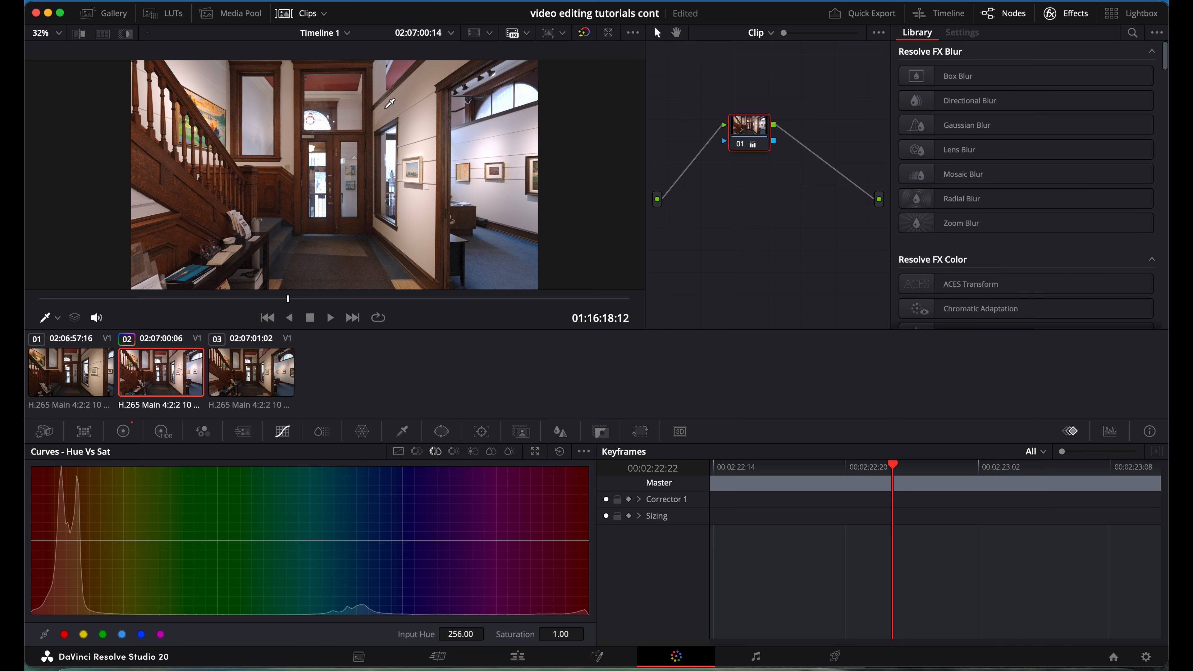
pyautogui.click(402, 234)
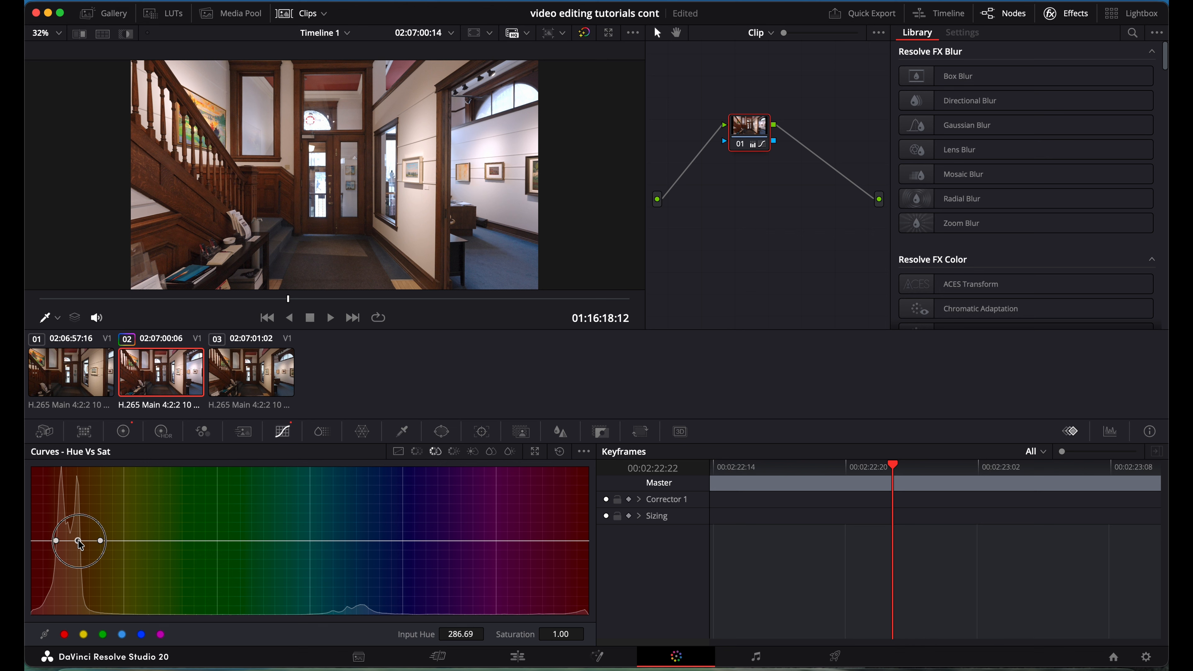
pyautogui.moveTo(79, 542); pyautogui.dragTo(73, 580)
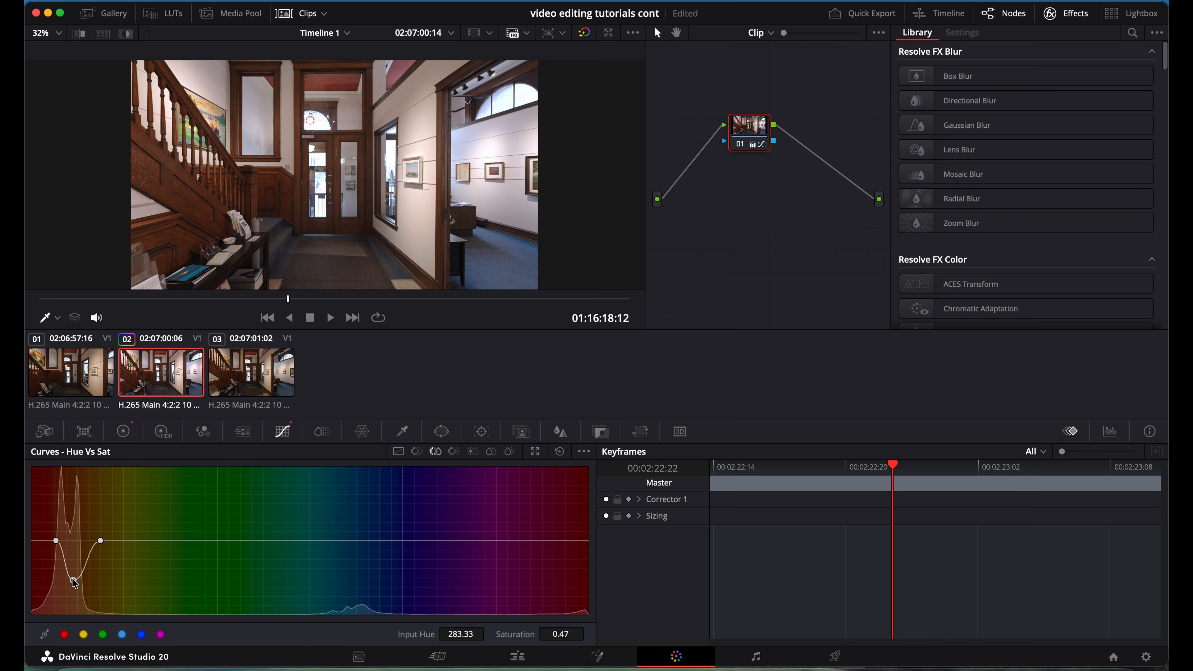
pyautogui.moveTo(72, 579); pyautogui.dragTo(74, 581)
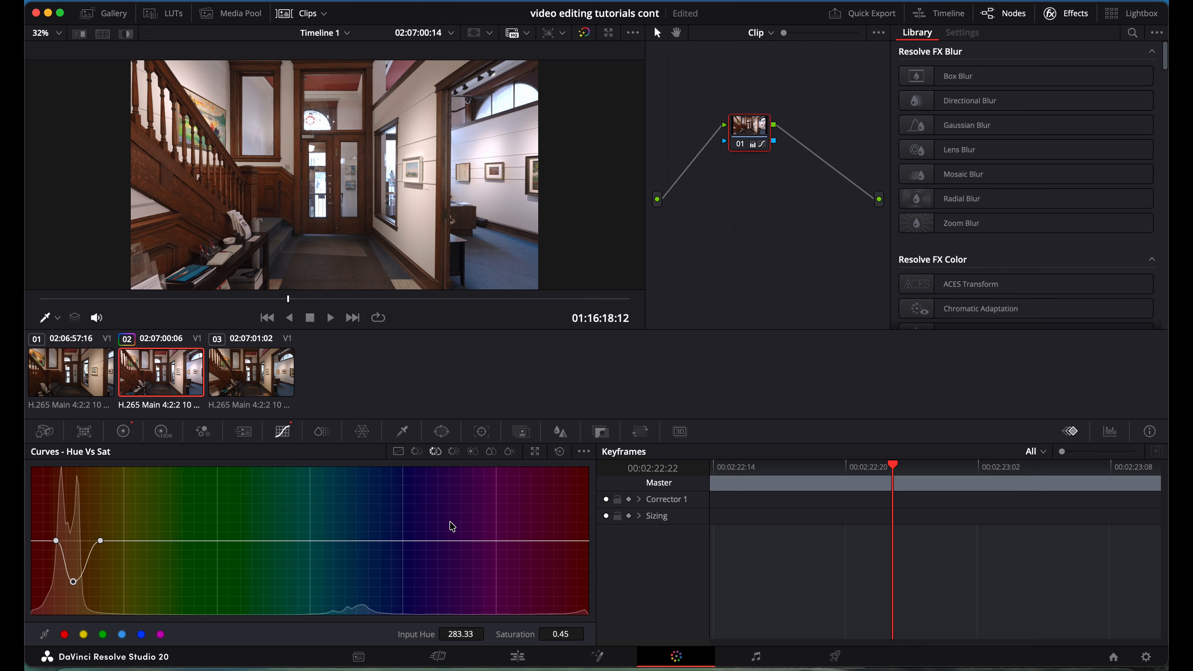